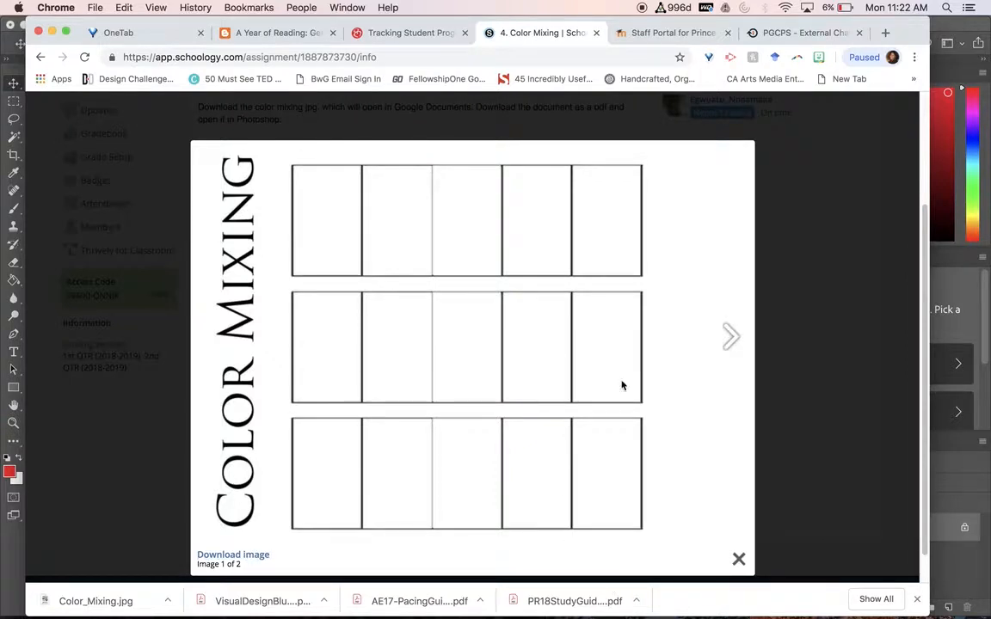
Close the enlarged Color Mixing template preview and switch to Photoshop.
{"action": "left_click", "coordinate": [738, 560]}
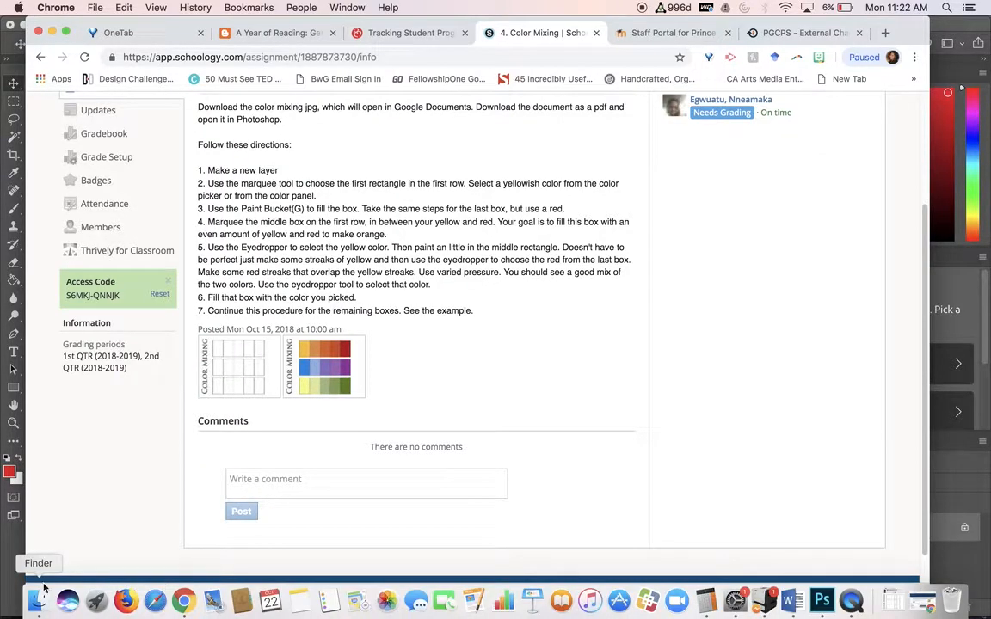
{"action": "left_click", "coordinate": [11, 514]}
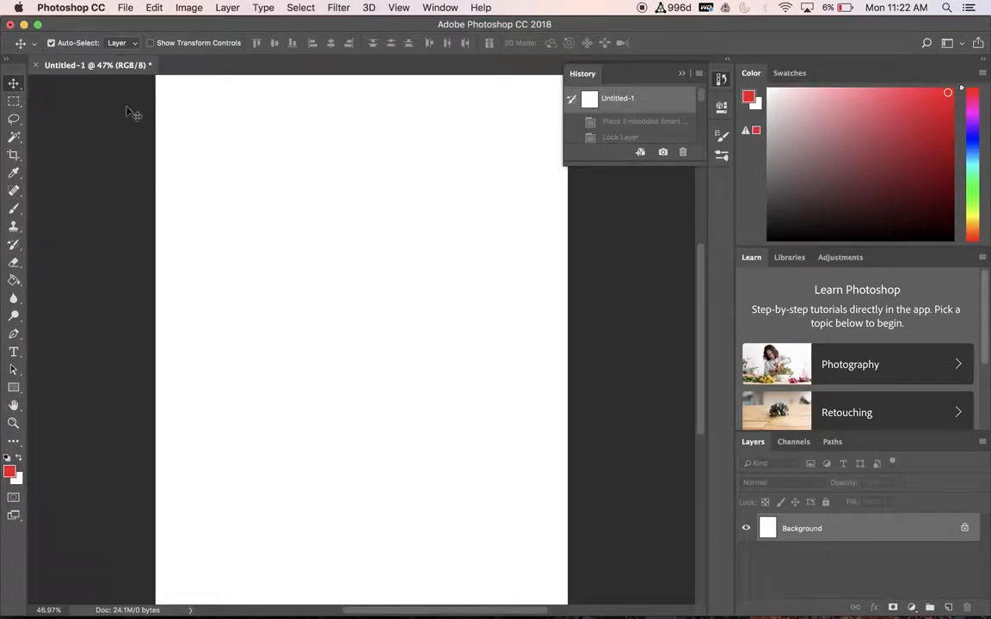
{"action": "left_click", "coordinate": [125, 11]}
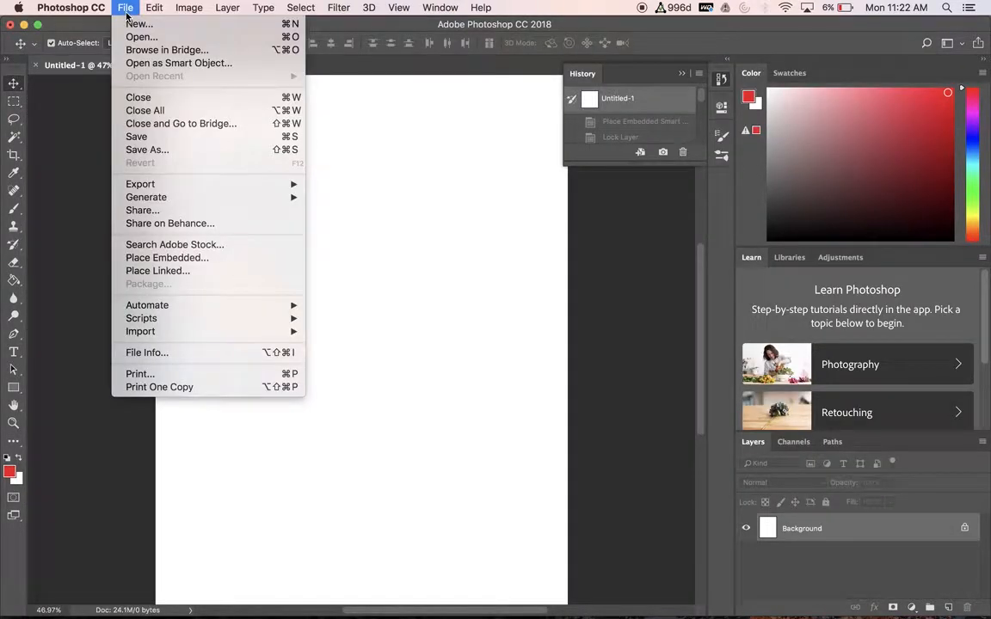
{"action": "left_click", "coordinate": [129, 23]}
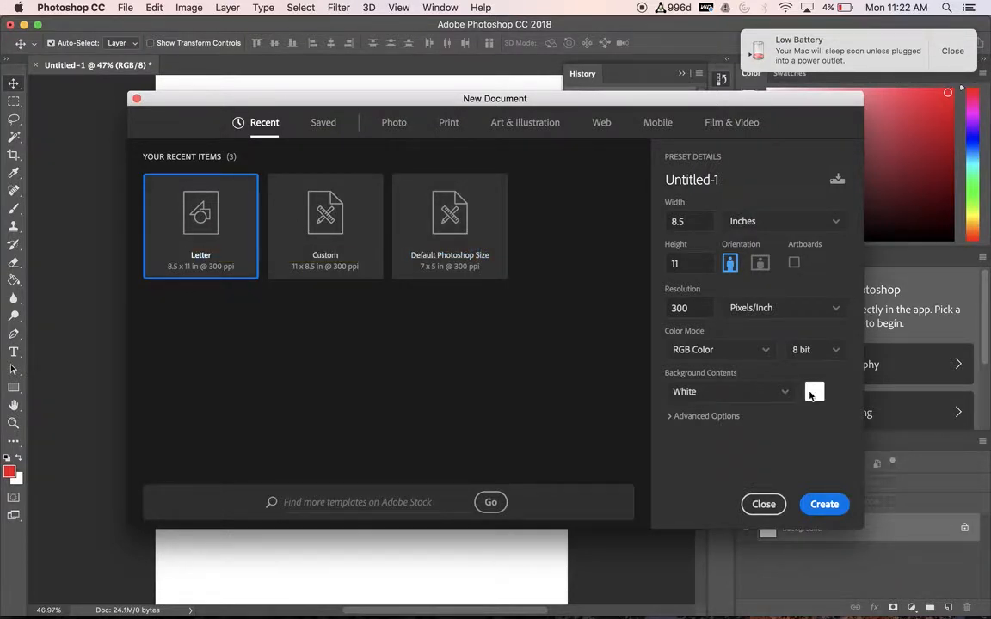
{"action": "left_click", "coordinate": [762, 504]}
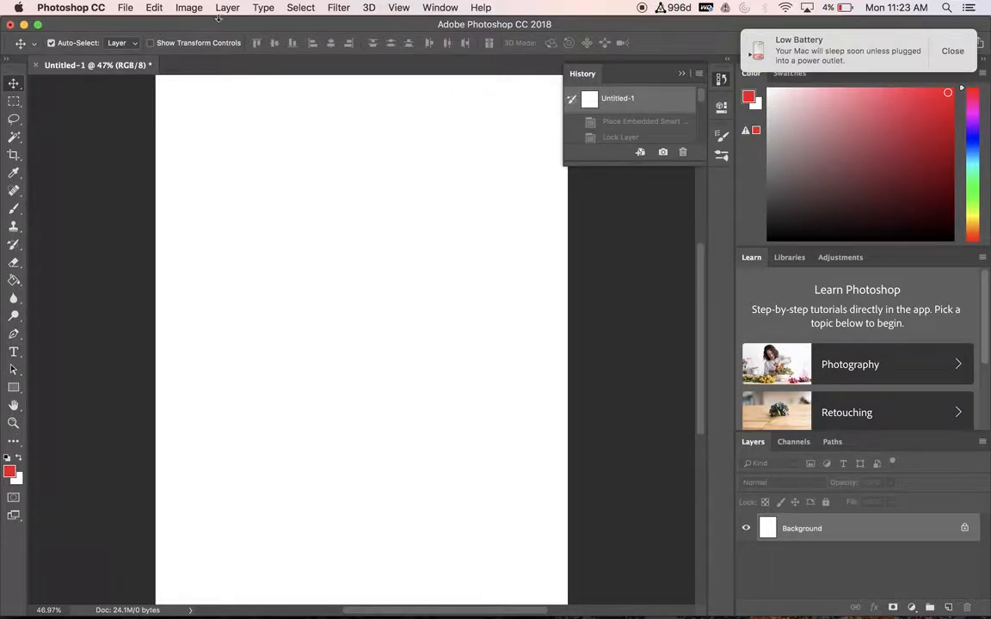
Place Color_Mixing.jpg from the Downloads folder as an embedded image in the blank document.
{"action": "left_click", "coordinate": [126, 7]}
{"action": "left_click", "coordinate": [179, 259]}
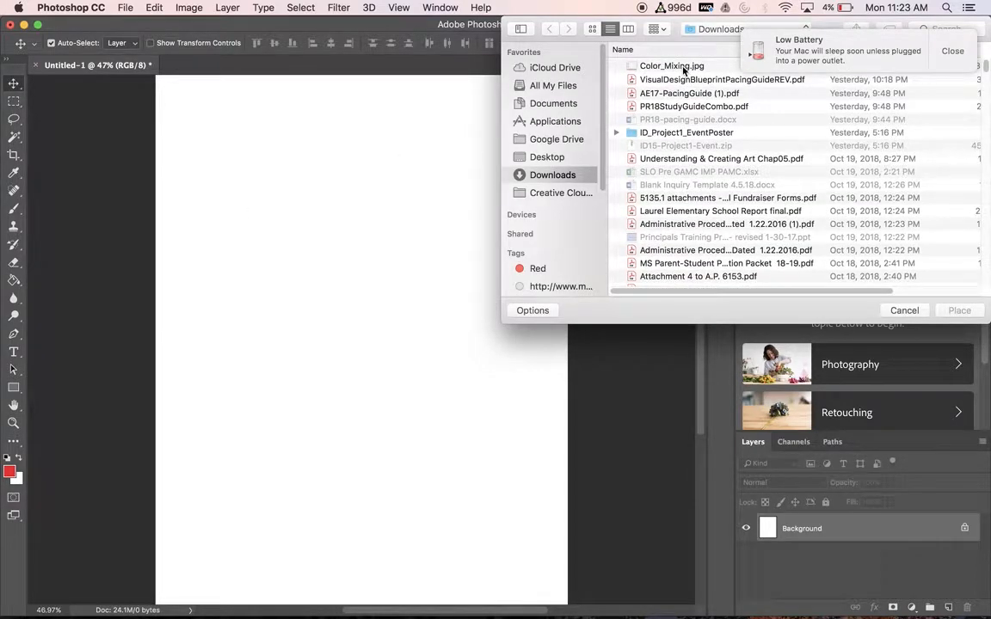
{"action": "left_click", "coordinate": [683, 67]}
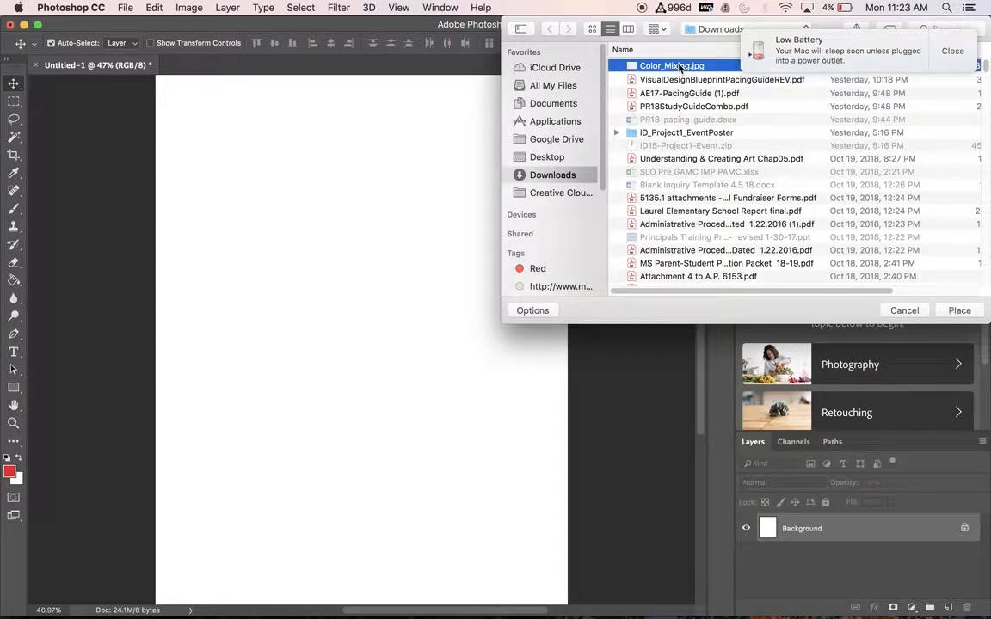
{"action": "left_click", "coordinate": [959, 311]}
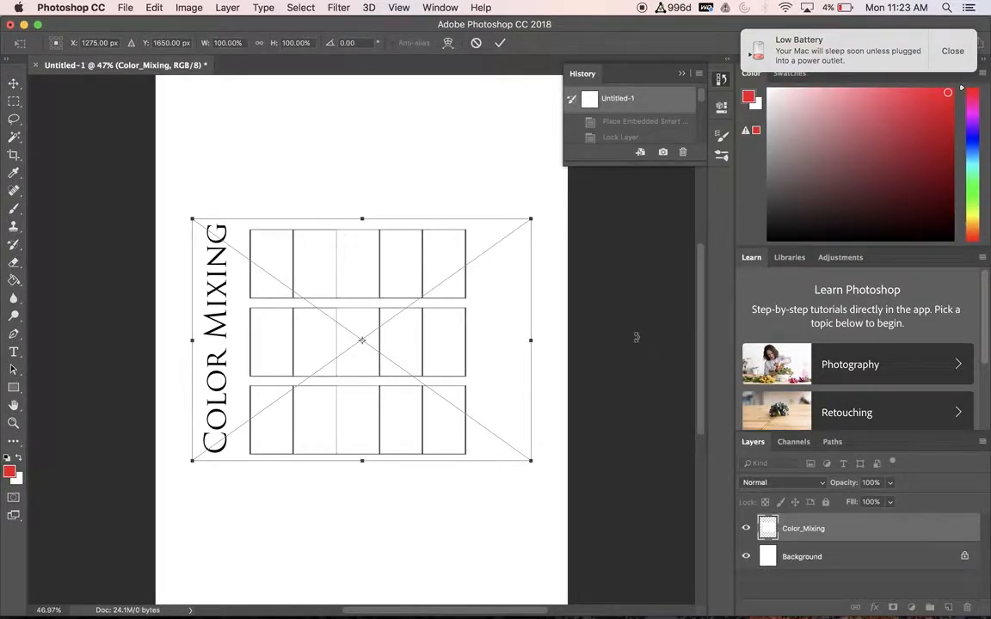
Rotate the placed template 90° clockwise, then align it to the page's upper-left corner and enlarge it to fill the page width.
{"action": "right_click", "coordinate": [514, 379]}
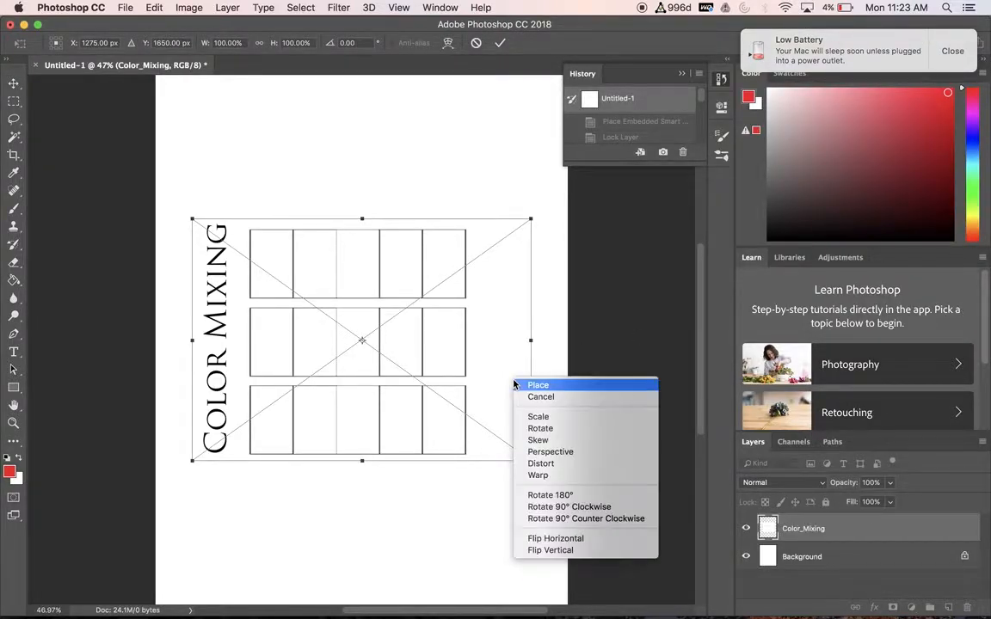
{"action": "left_click", "coordinate": [566, 507]}
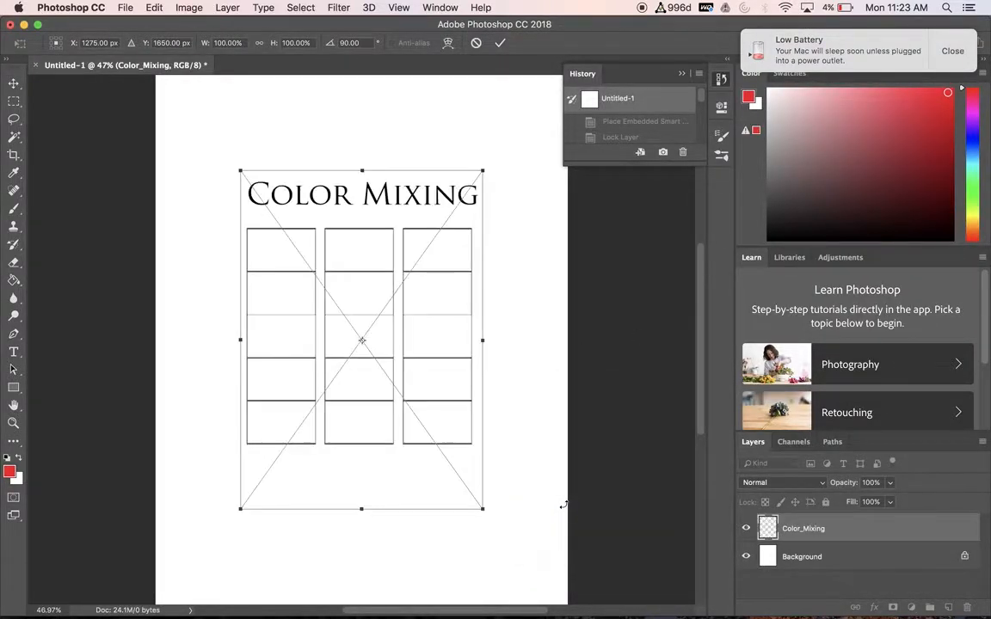
{"action": "left_click_drag", "start_coordinate": [361, 310], "coordinate": [283, 223]}
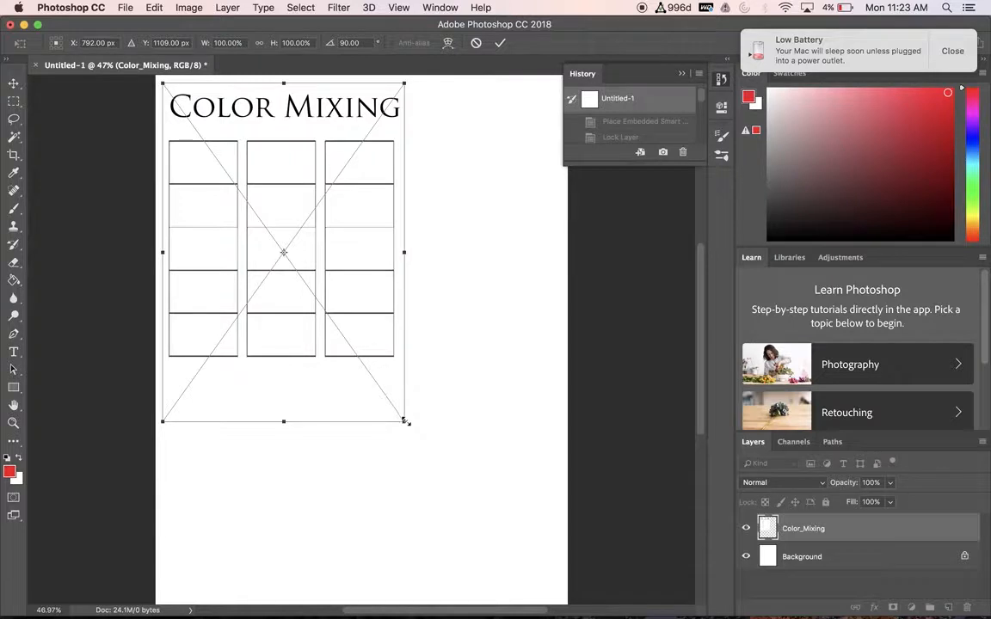
{"action": "left_click_drag", "start_coordinate": [410, 427], "coordinate": [608, 597]}
{"action": "key", "text": "Return"}
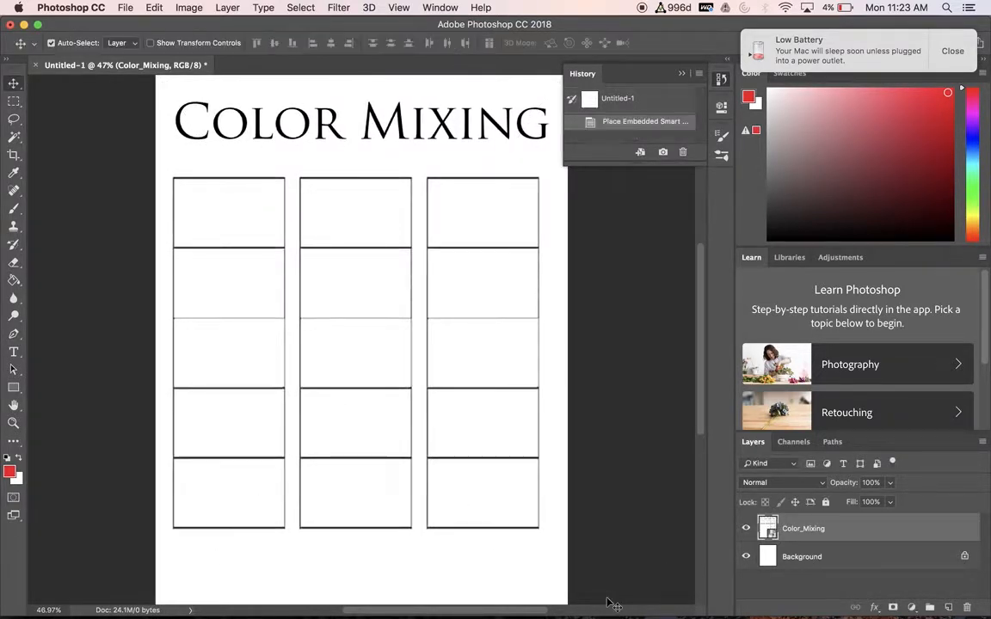
Lock the Color_Mixing layer completely.
{"action": "mouse_move", "coordinate": [798, 607]}
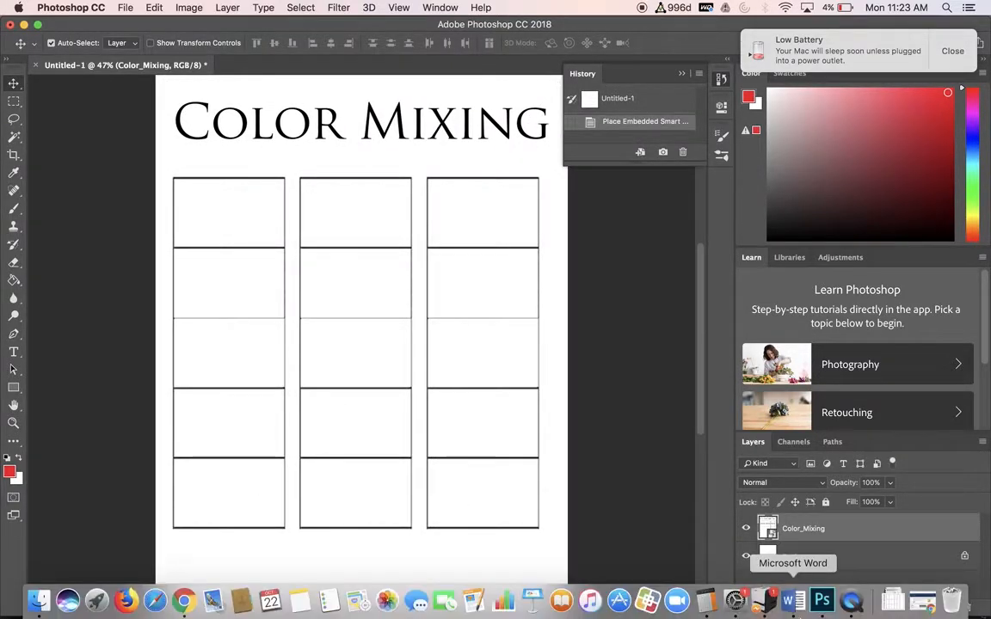
{"action": "left_click", "coordinate": [825, 502]}
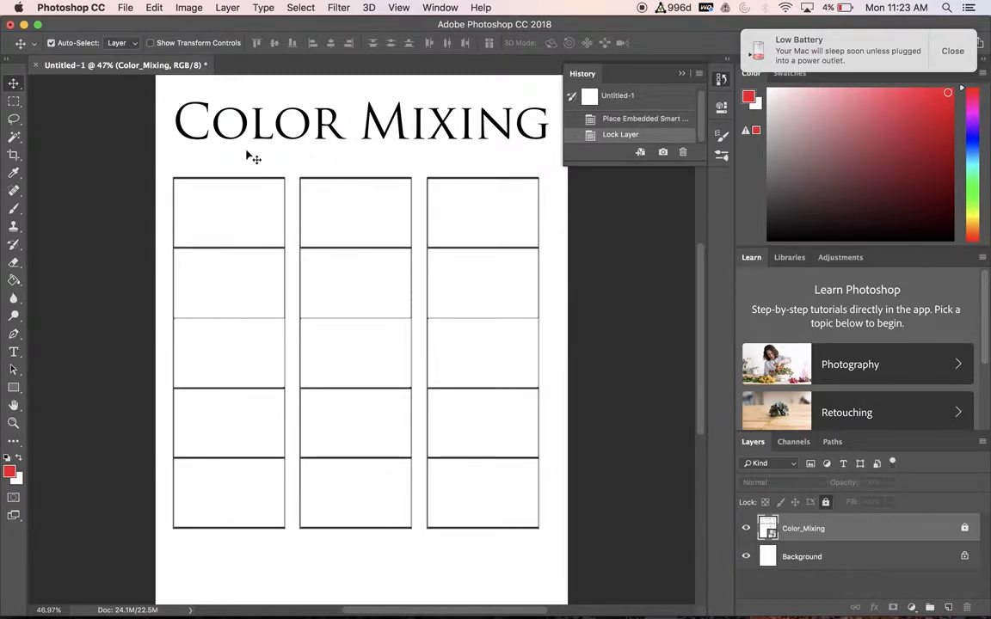
Select the top box of the first column with the Rectangular Marquee tool.
{"action": "left_click", "coordinate": [14, 101]}
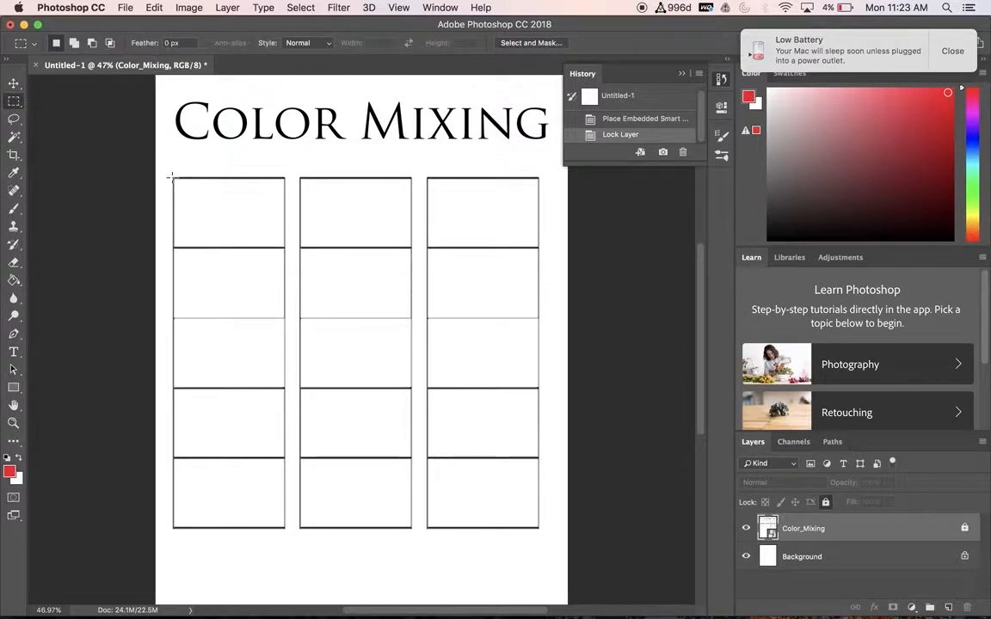
{"action": "left_click_drag", "start_coordinate": [172, 177], "coordinate": [200, 204]}
{"action": "left_click_drag", "start_coordinate": [238, 238], "coordinate": [284, 247]}
{"action": "key", "text": "super+z"}
{"action": "left_click_drag", "start_coordinate": [260, 235], "coordinate": [287, 249]}
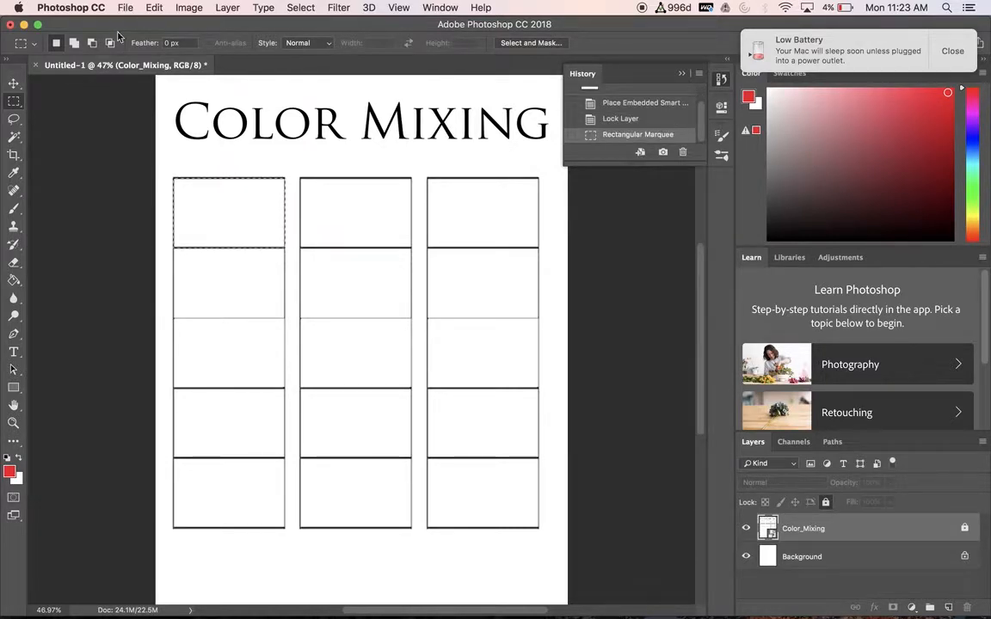
Set the foreground color to bright yellow, #fbed06.
{"action": "left_click", "coordinate": [11, 473]}
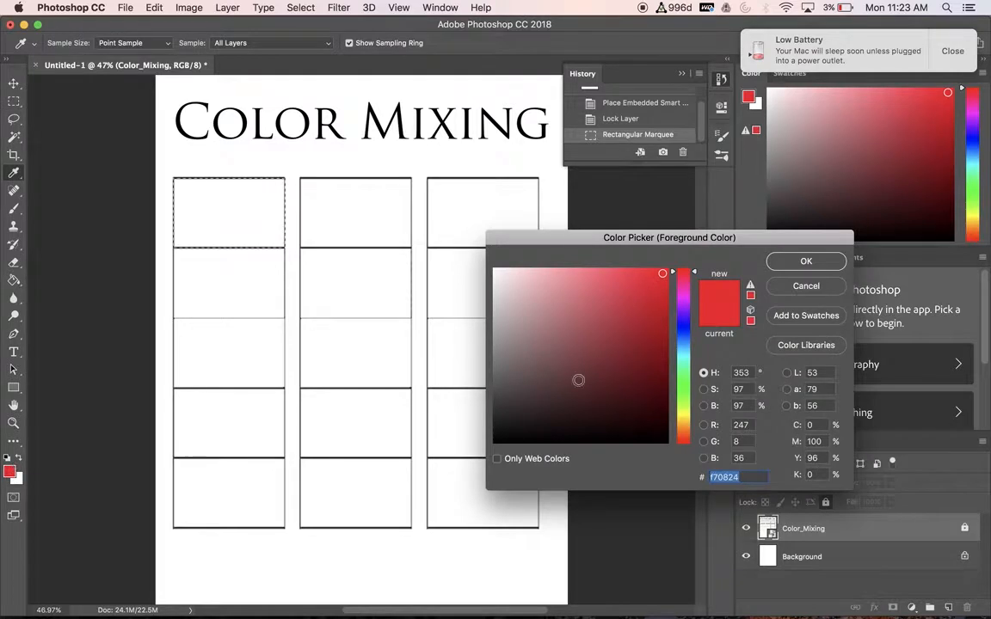
{"action": "left_click", "coordinate": [681, 415]}
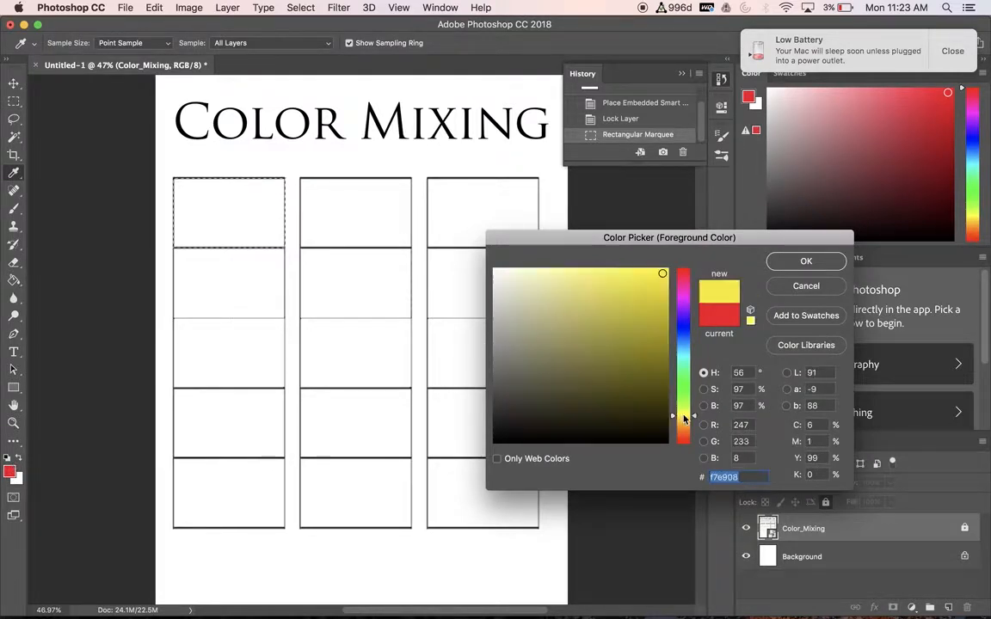
{"action": "left_click", "coordinate": [664, 277]}
{"action": "left_click", "coordinate": [805, 261]}
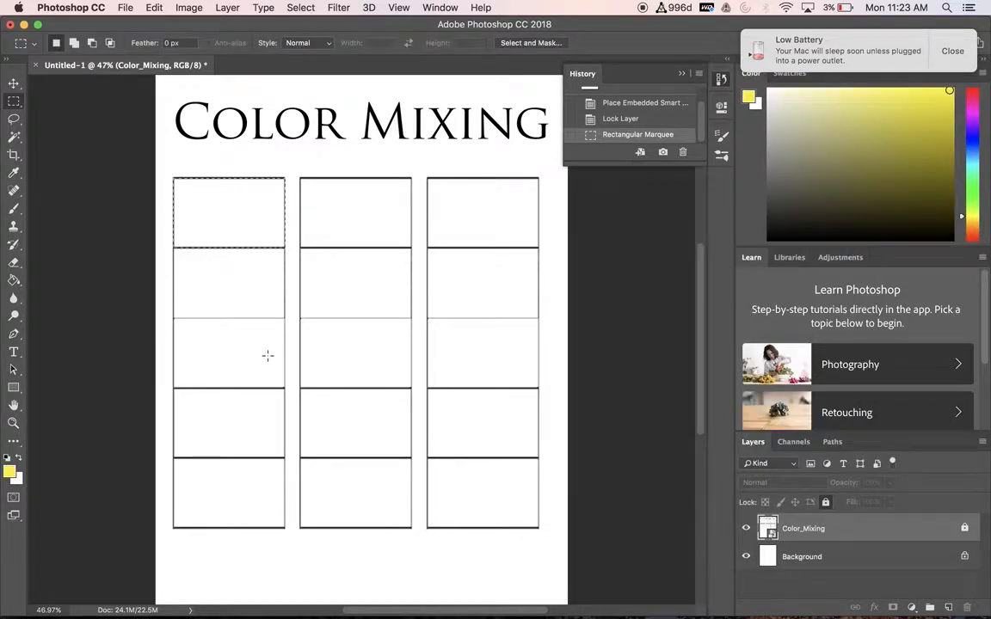
Add a new layer above Color_Mixing and fill the selected top box with yellow using the Paint Bucket.
{"action": "left_click", "coordinate": [14, 281]}
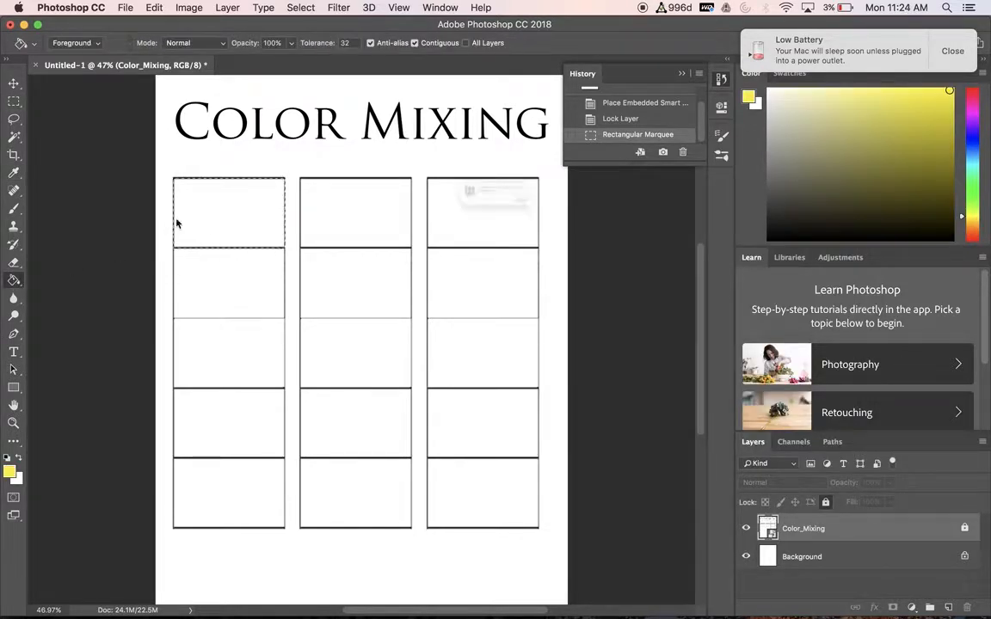
{"action": "left_click", "coordinate": [177, 223]}
{"action": "left_click", "coordinate": [592, 229]}
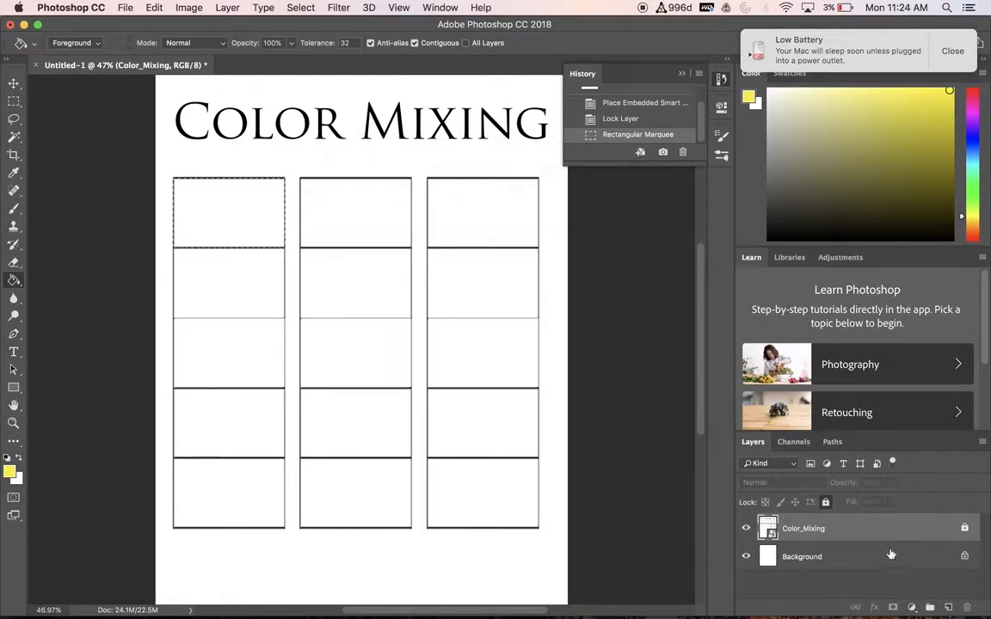
{"action": "left_click", "coordinate": [950, 608]}
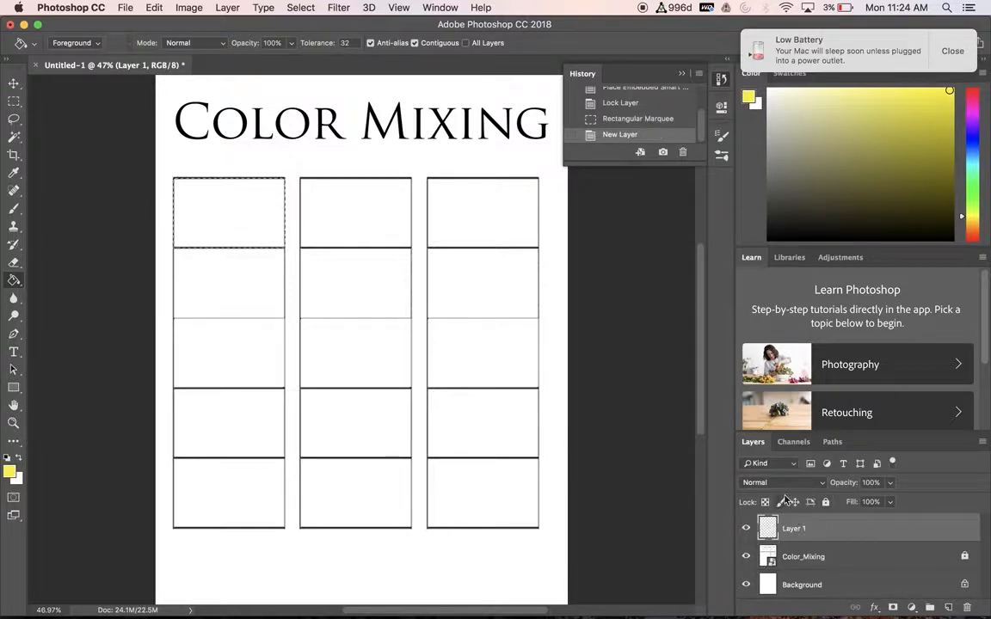
{"action": "left_click", "coordinate": [223, 220]}
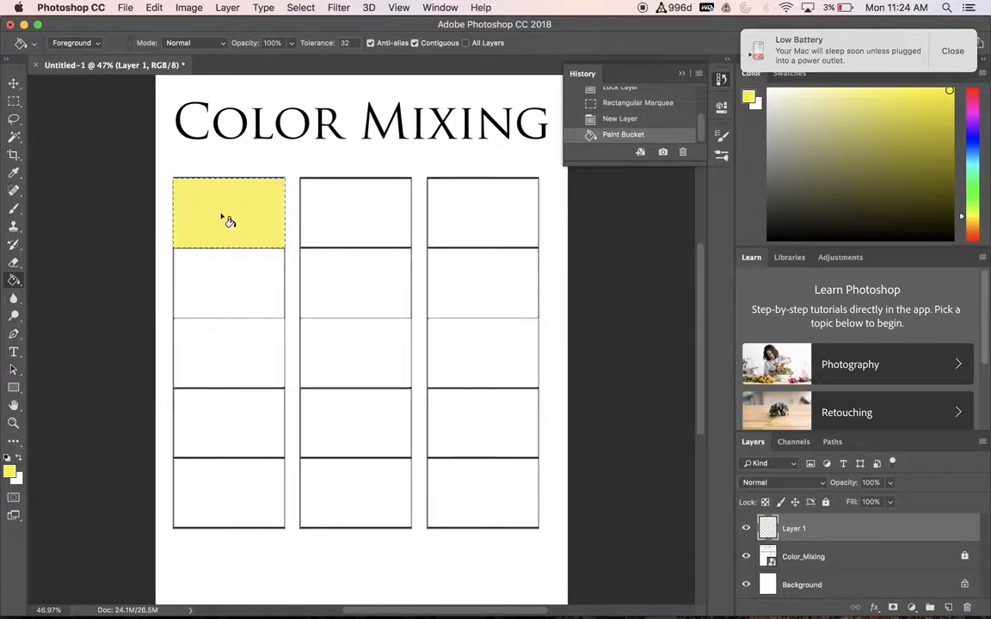
Move the selection outline onto the first column's bottom box and set the foreground color to red, #fa0712.
{"action": "left_click", "coordinate": [14, 101]}
{"action": "left_click_drag", "start_coordinate": [247, 225], "coordinate": [243, 504]}
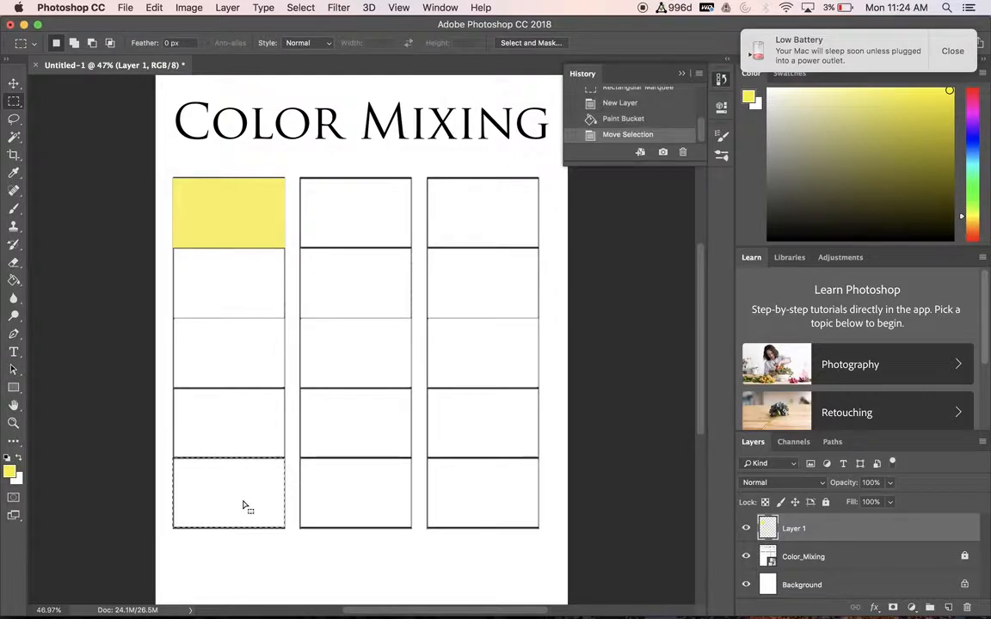
{"action": "left_click", "coordinate": [11, 473]}
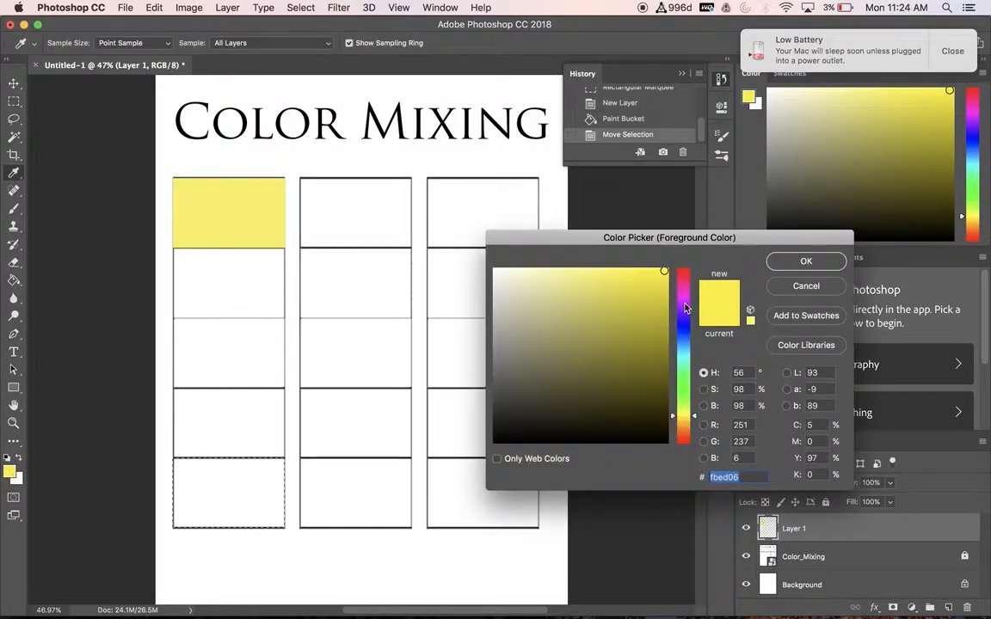
{"action": "left_click", "coordinate": [686, 273]}
{"action": "left_click", "coordinate": [663, 272]}
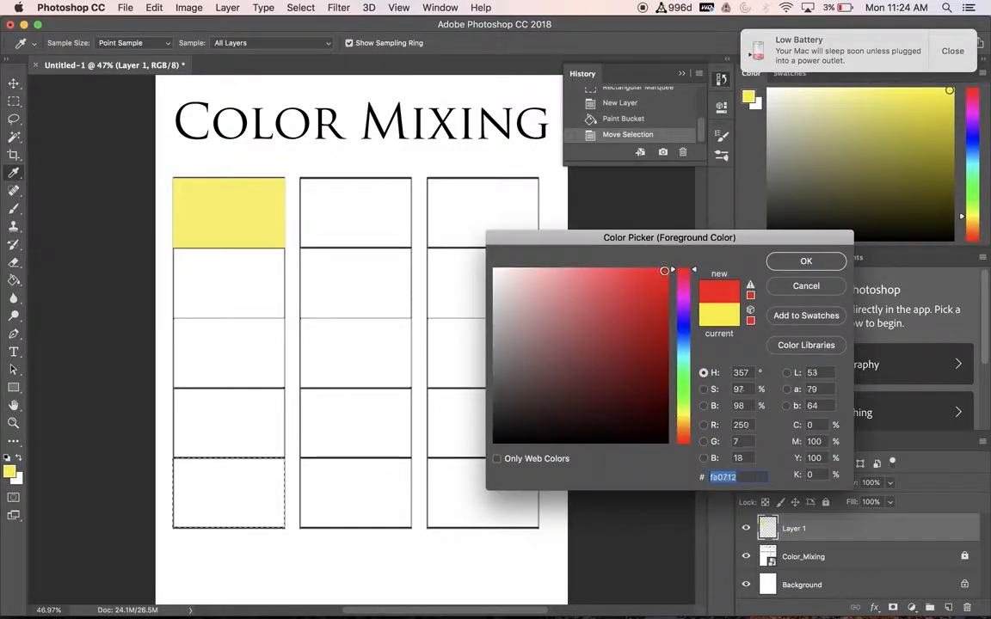
{"action": "left_click", "coordinate": [805, 262]}
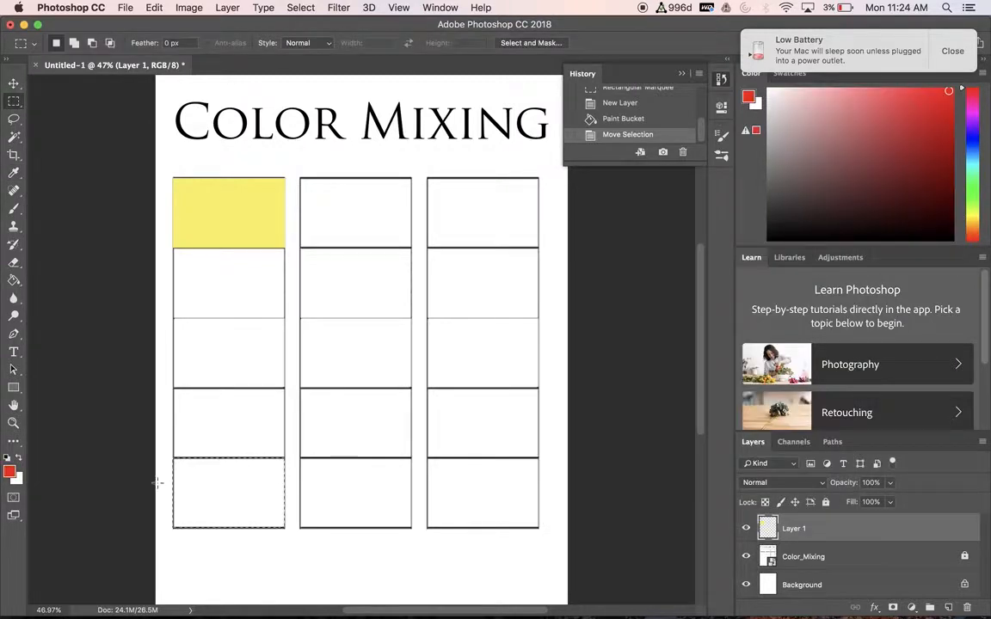
Fill the selected bottom box of the first column with red using the Paint Bucket.
{"action": "left_click", "coordinate": [13, 276]}
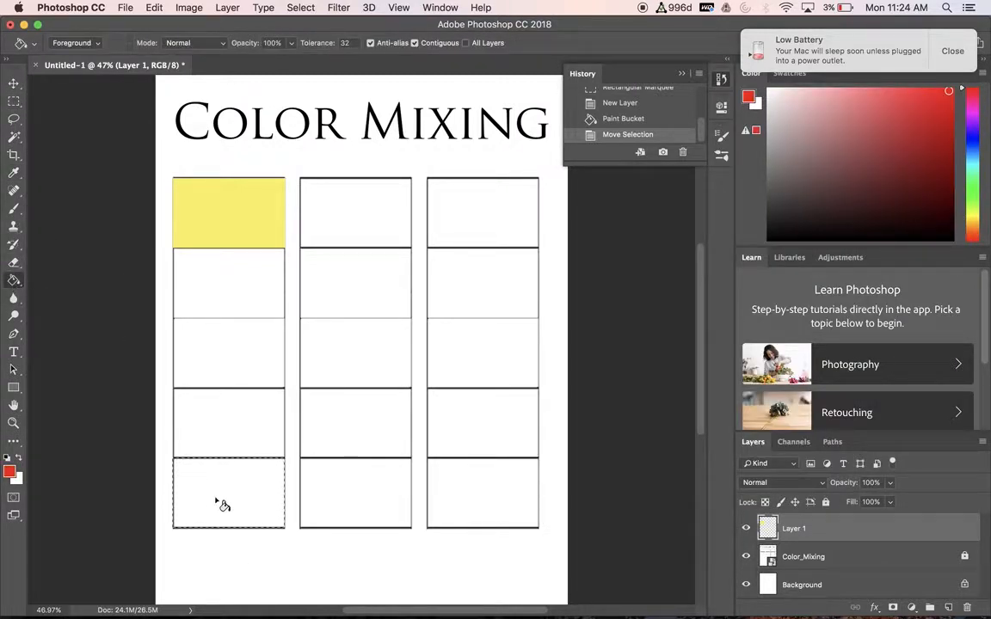
{"action": "left_click", "coordinate": [15, 281]}
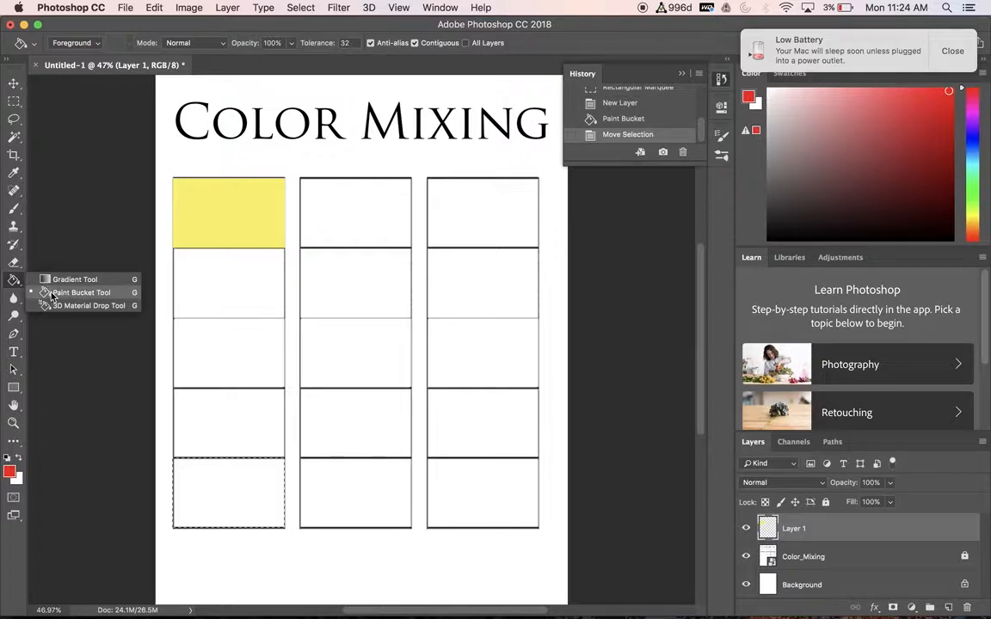
{"action": "left_click", "coordinate": [52, 293]}
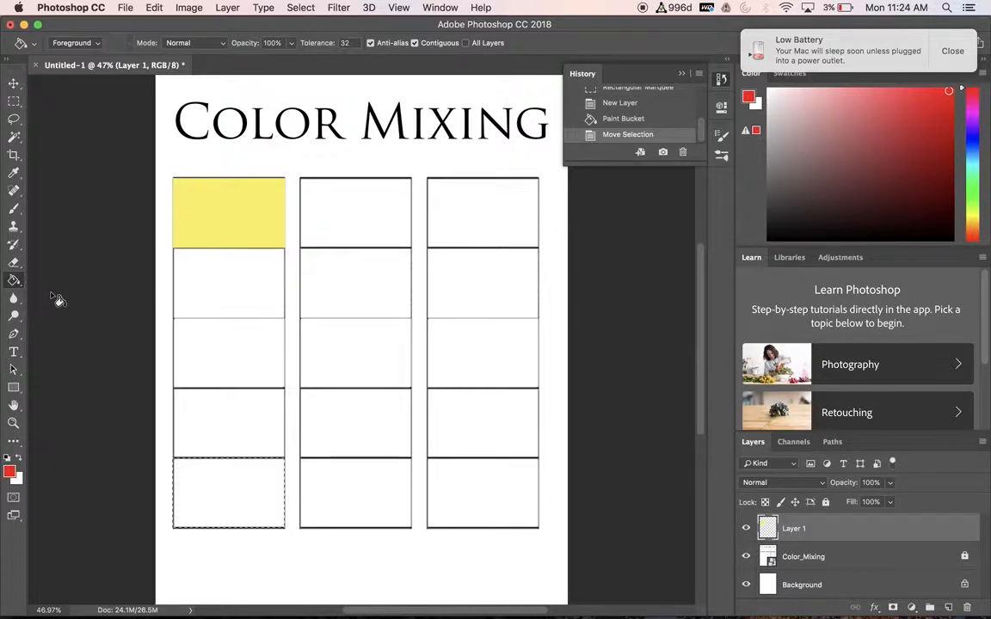
{"action": "left_click", "coordinate": [215, 496]}
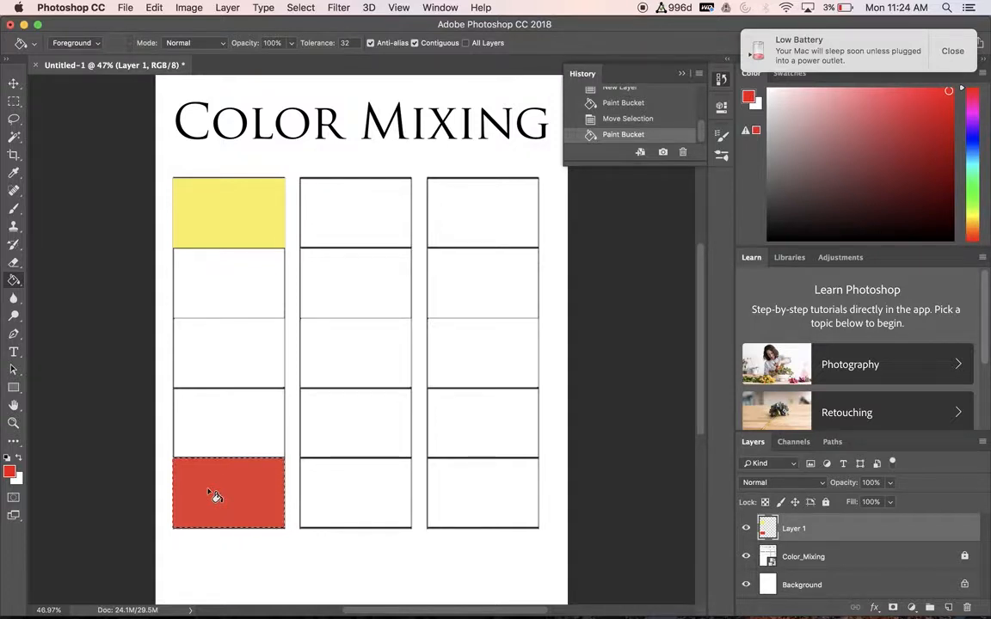
Move the selection outline onto the first column's middle box and fill it with red.
{"action": "key", "text": "m"}
{"action": "left_click_drag", "start_coordinate": [213, 492], "coordinate": [212, 349]}
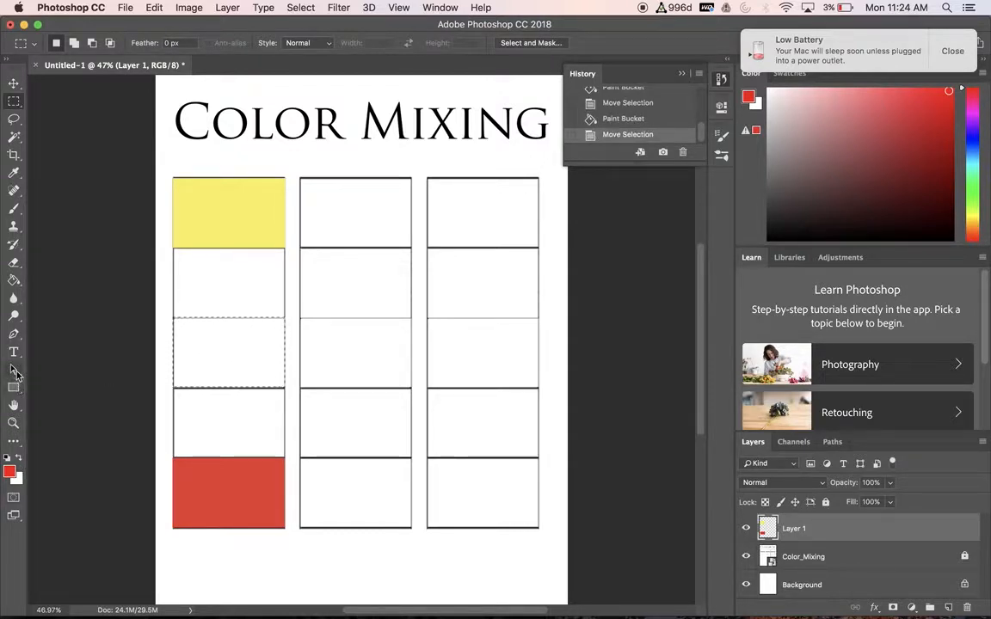
{"action": "left_click", "coordinate": [14, 280]}
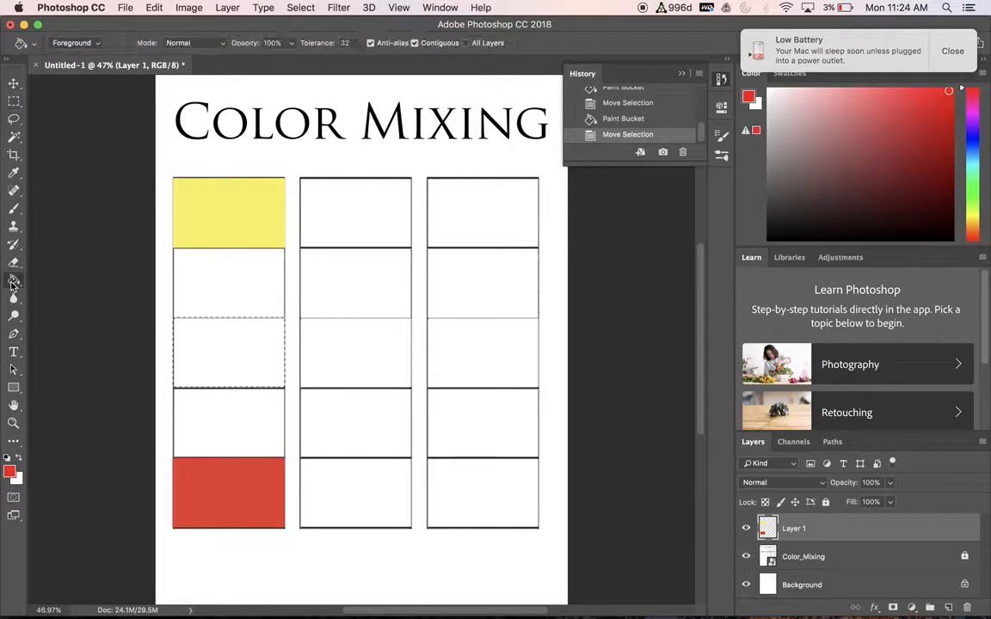
{"action": "left_click", "coordinate": [196, 342]}
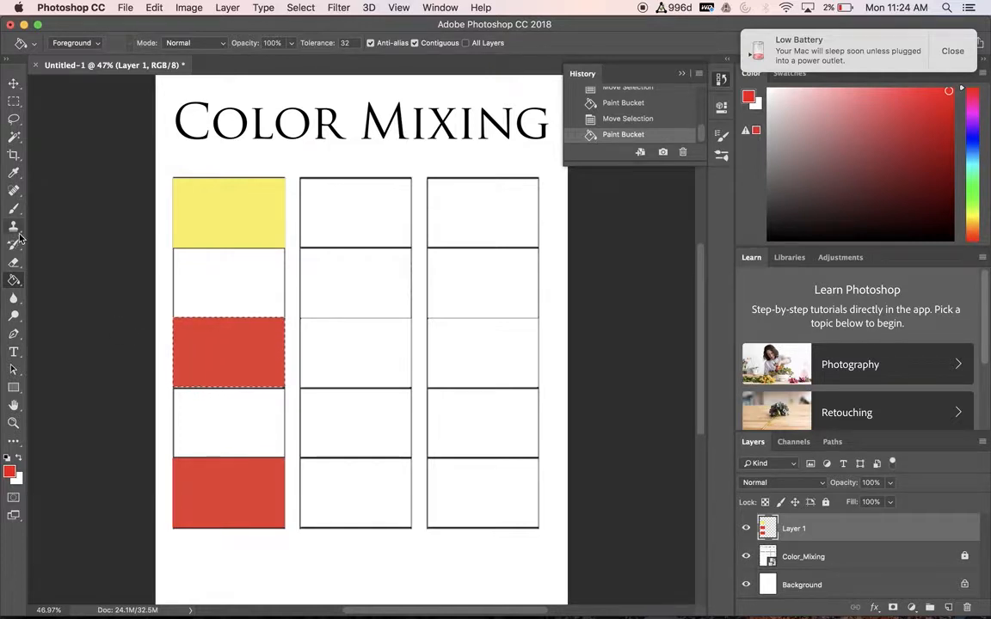
Sample the yellow from the first column's top box and brush it over the selected red middle box to mix orange.
{"action": "left_click", "coordinate": [14, 172]}
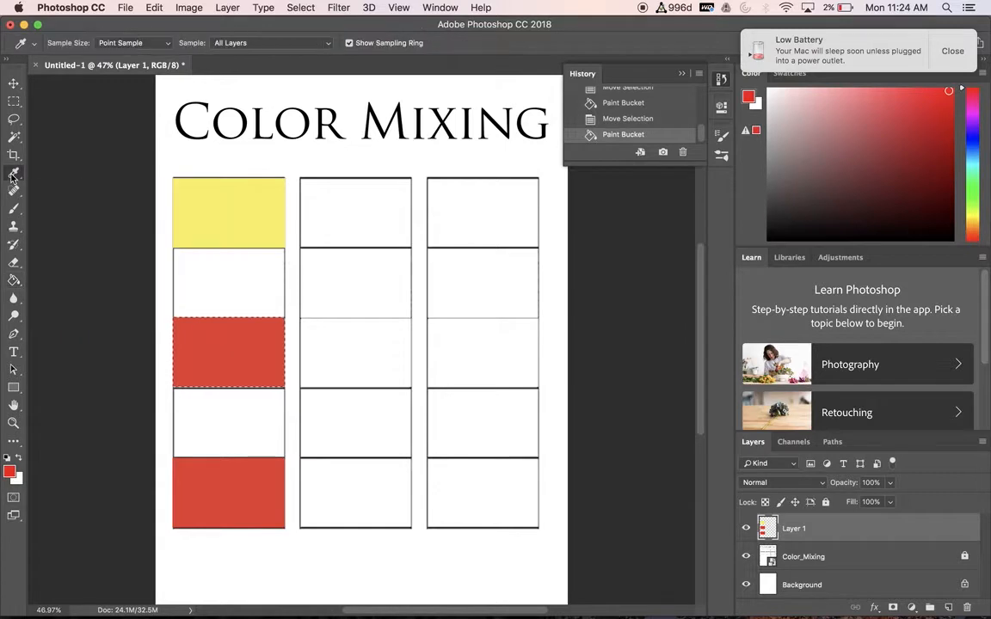
{"action": "left_click", "coordinate": [228, 212]}
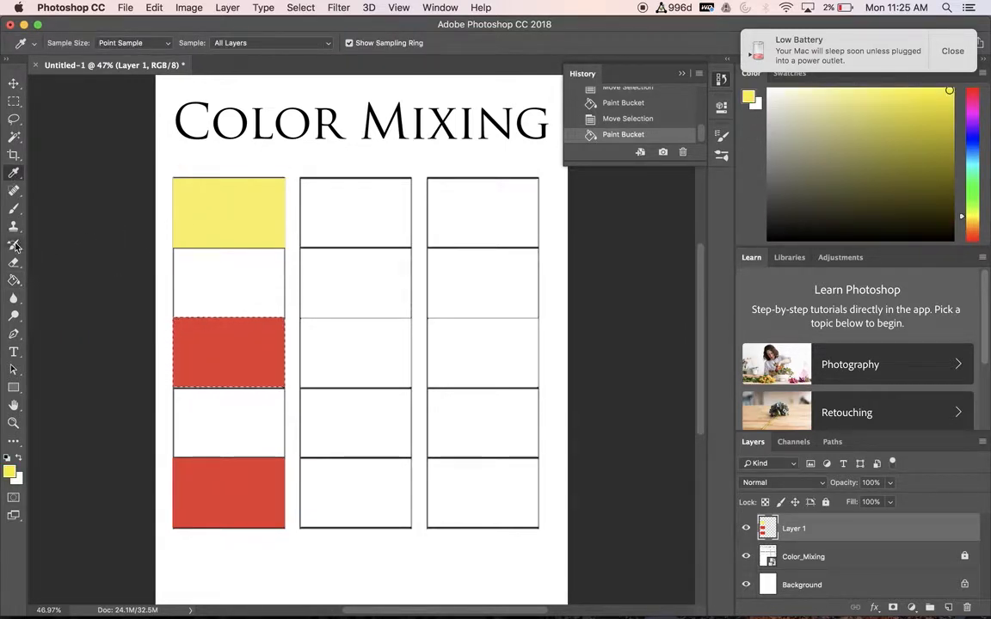
{"action": "left_click", "coordinate": [15, 211]}
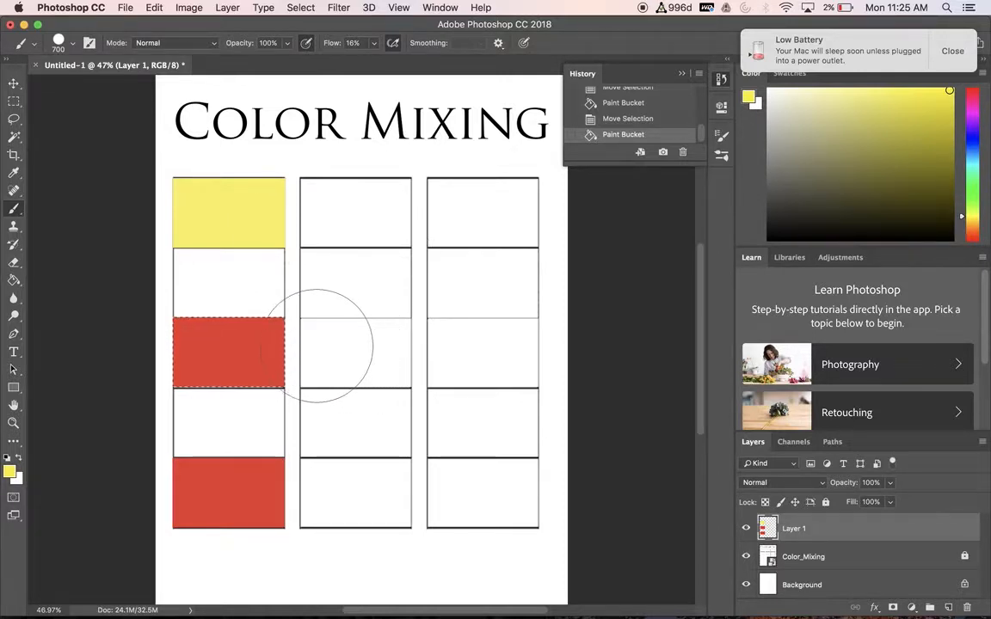
{"action": "mouse_move", "coordinate": [320, 332]}
{"action": "left_mouse_down"}
{"action": "mouse_move", "coordinate": [221, 344]}
{"action": "mouse_move", "coordinate": [166, 332]}
{"action": "mouse_move", "coordinate": [294, 354]}
{"action": "mouse_move", "coordinate": [176, 366]}
{"action": "mouse_move", "coordinate": [228, 345]}
{"action": "mouse_move", "coordinate": [319, 344]}
{"action": "left_mouse_up"}
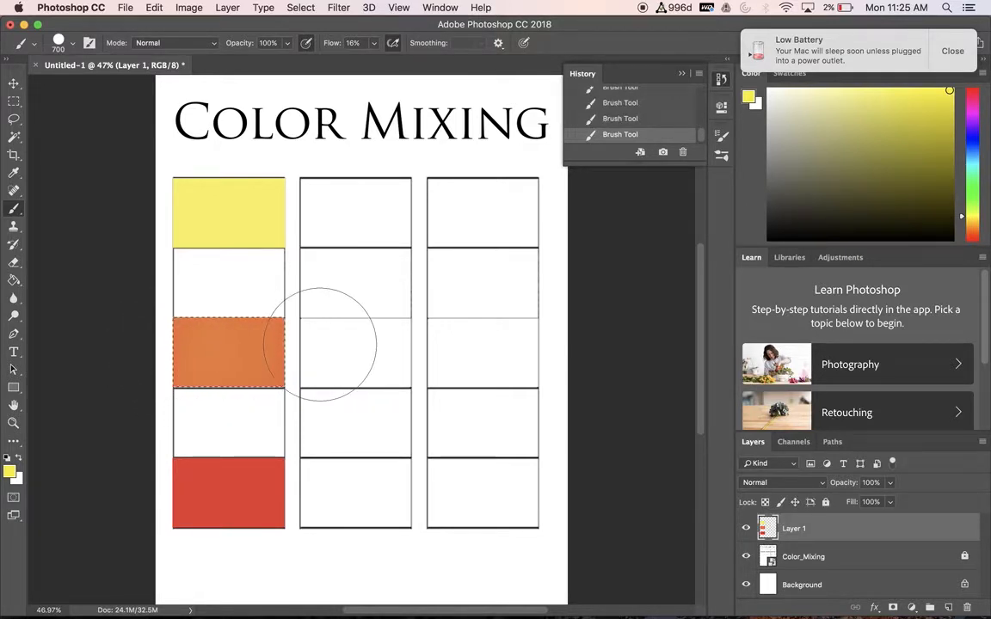
Move the selection outline onto the first column's second box and fill it with the orange sampled from the middle box.
{"action": "left_click", "coordinate": [13, 100]}
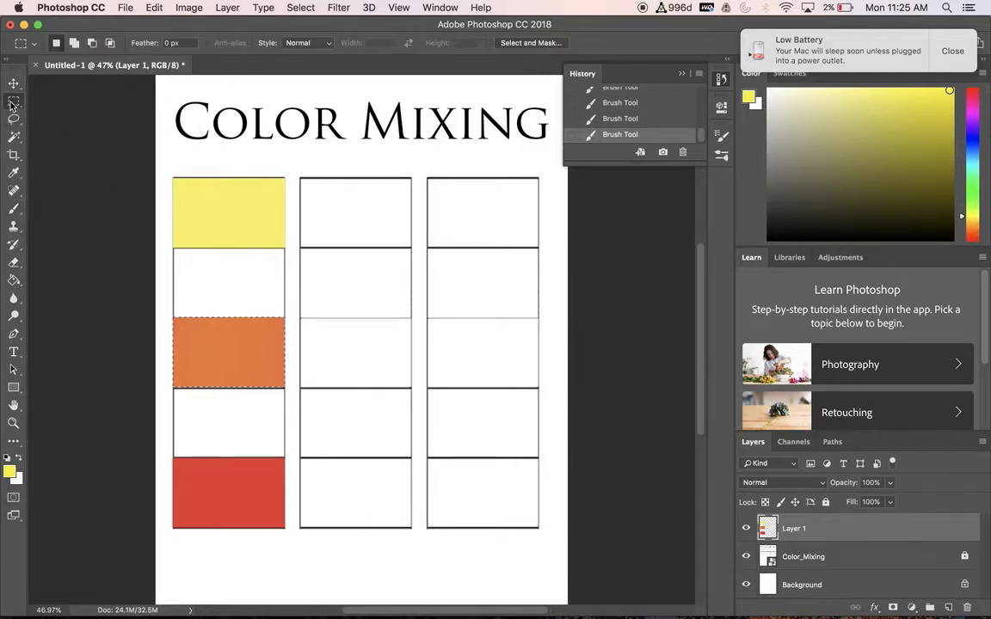
{"action": "left_click_drag", "start_coordinate": [246, 353], "coordinate": [244, 285]}
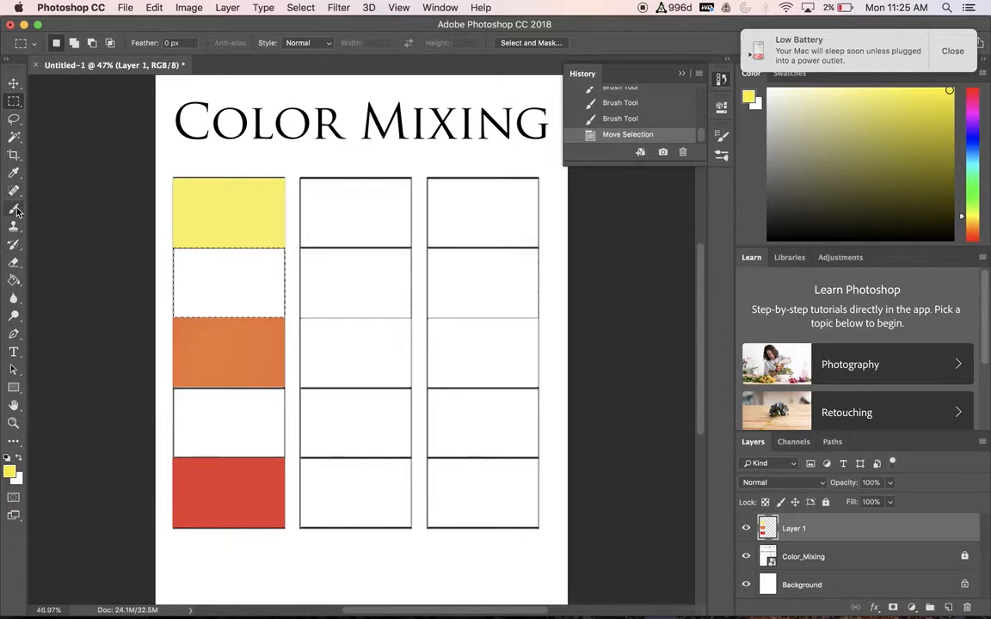
{"action": "left_click", "coordinate": [15, 173]}
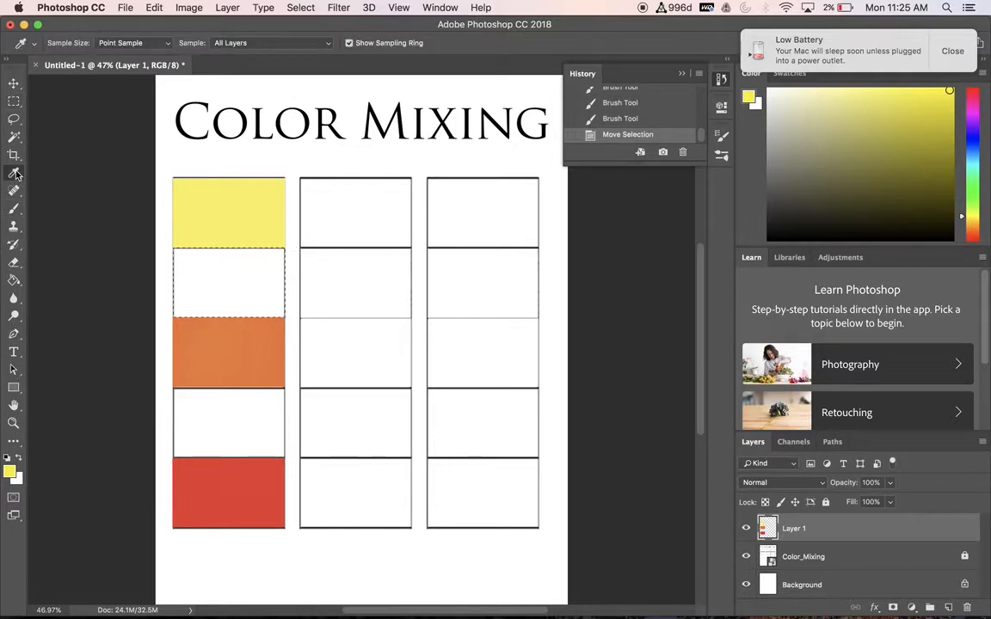
{"action": "left_click", "coordinate": [235, 354]}
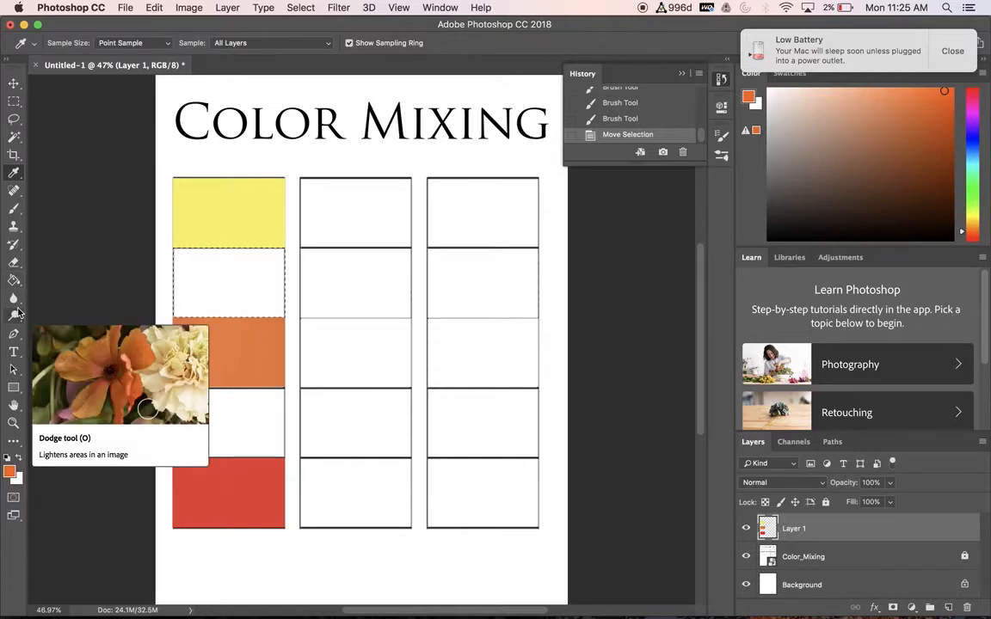
{"action": "left_click", "coordinate": [15, 280]}
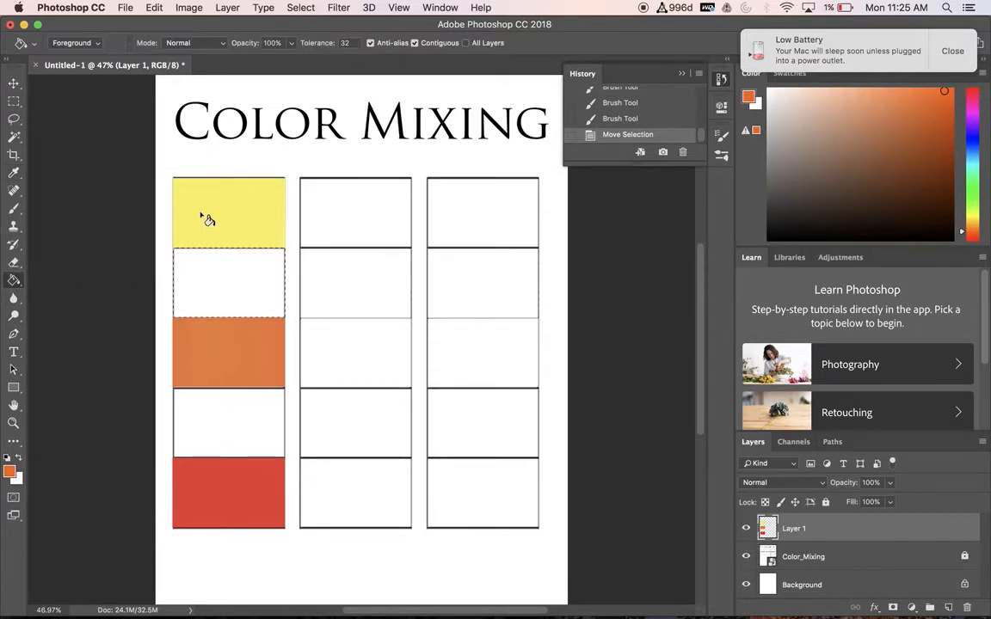
{"action": "left_click", "coordinate": [214, 282]}
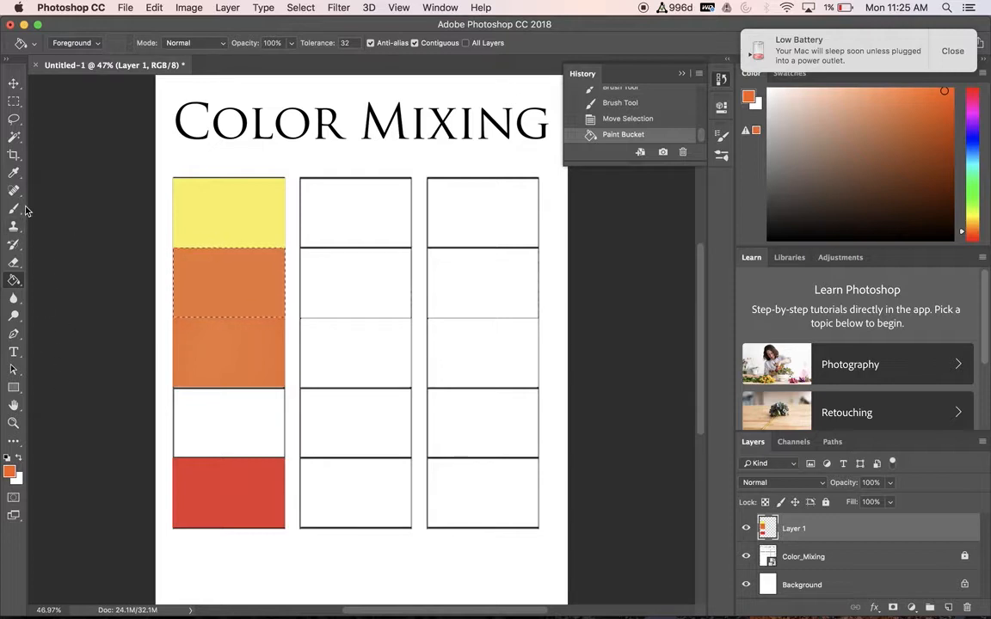
Sample the yellow from the top box and brush it over the selected second box to mix a yellow-orange.
{"action": "left_click", "coordinate": [14, 172]}
{"action": "left_click", "coordinate": [245, 220]}
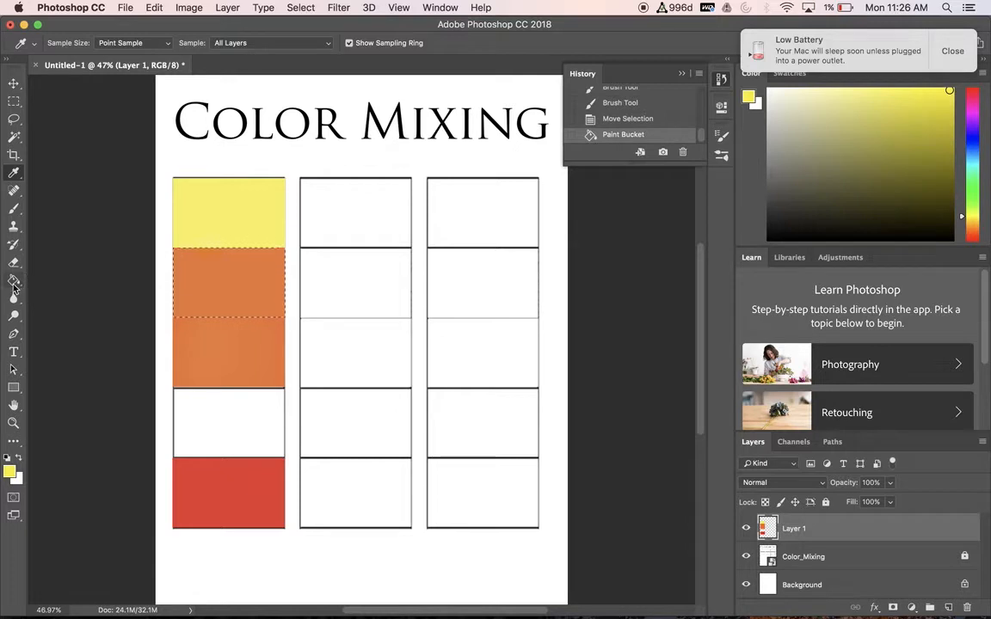
{"action": "left_click", "coordinate": [14, 210]}
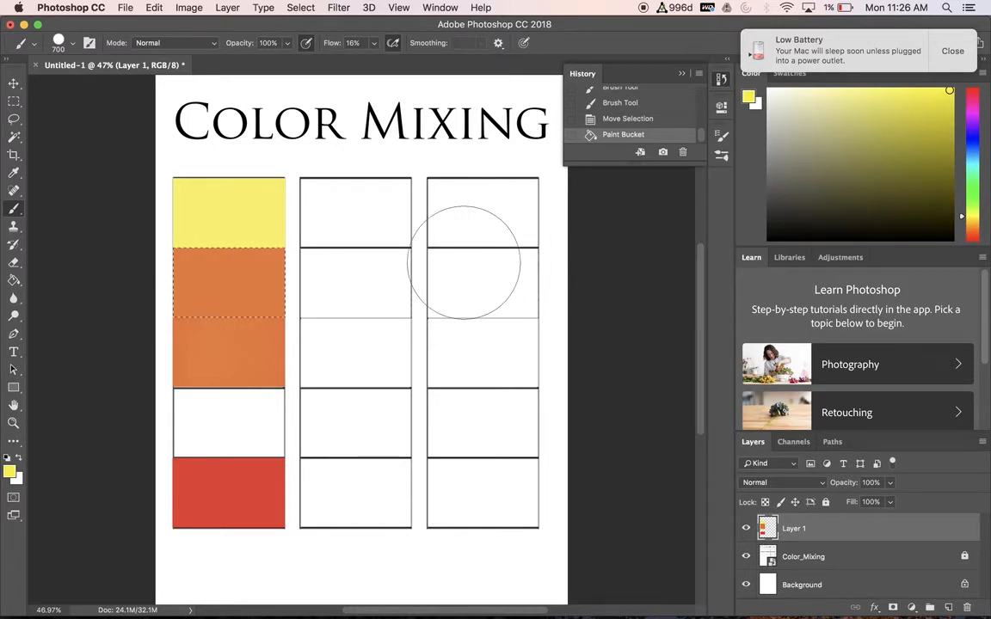
{"action": "mouse_move", "coordinate": [276, 299]}
{"action": "left_mouse_down"}
{"action": "mouse_move", "coordinate": [258, 319]}
{"action": "mouse_move", "coordinate": [249, 313]}
{"action": "mouse_move", "coordinate": [264, 291]}
{"action": "mouse_move", "coordinate": [282, 283]}
{"action": "mouse_move", "coordinate": [230, 277]}
{"action": "left_mouse_up"}
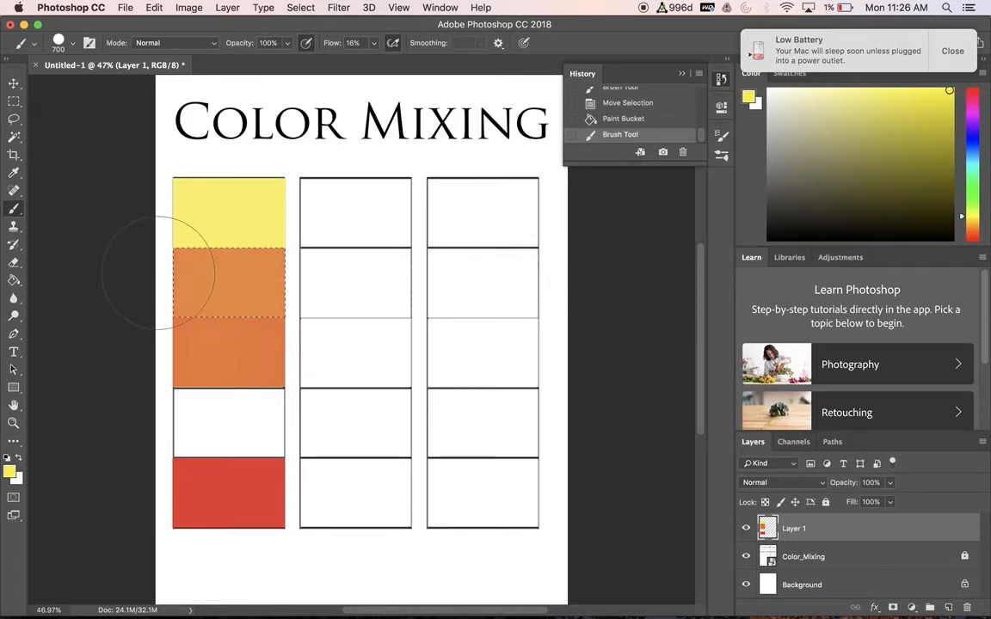